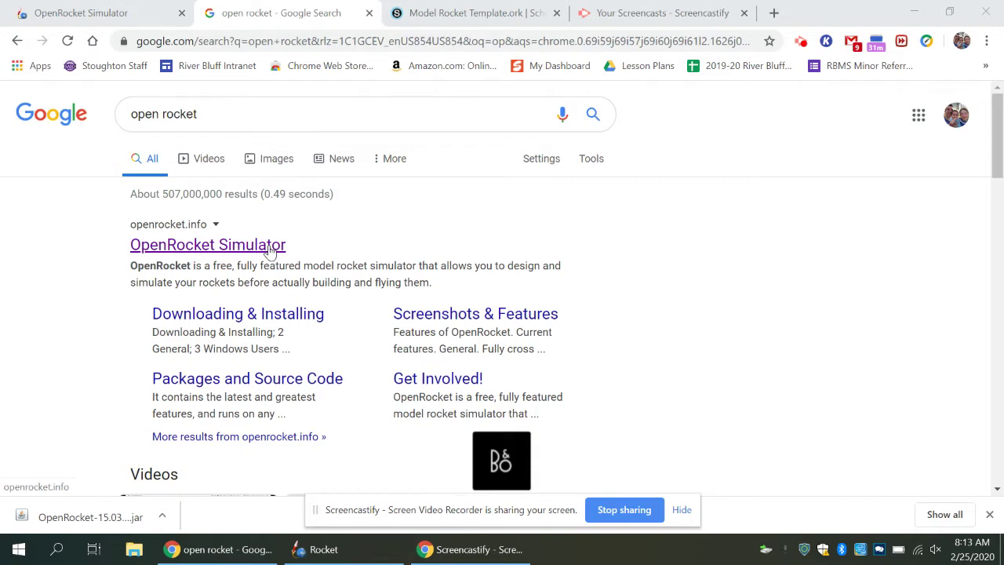
# Download Model Rocket Template.ork from the Robotics course materials in Schoology into the Downloads folder.
pyautogui.click(142, 16)
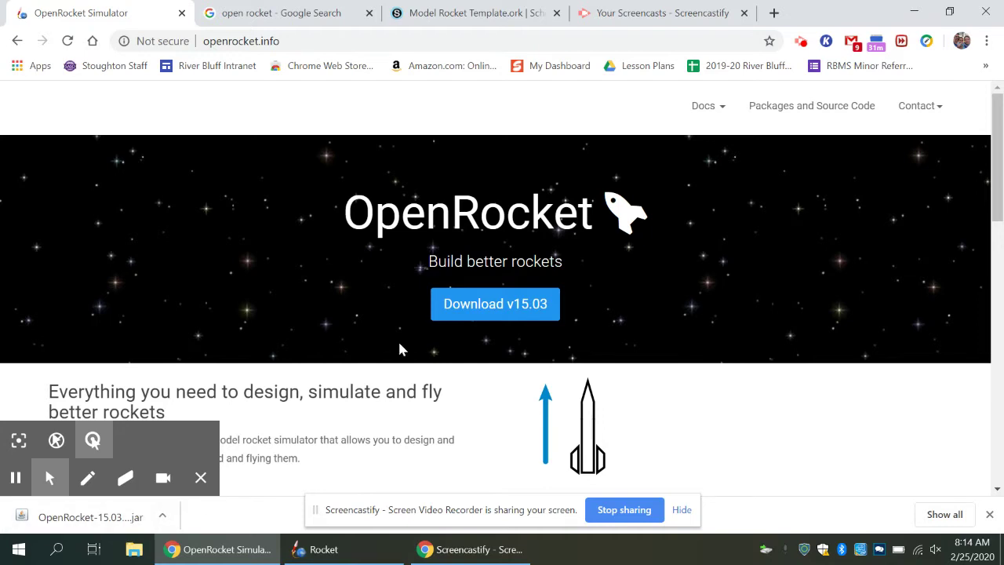
pyautogui.click(455, 16)
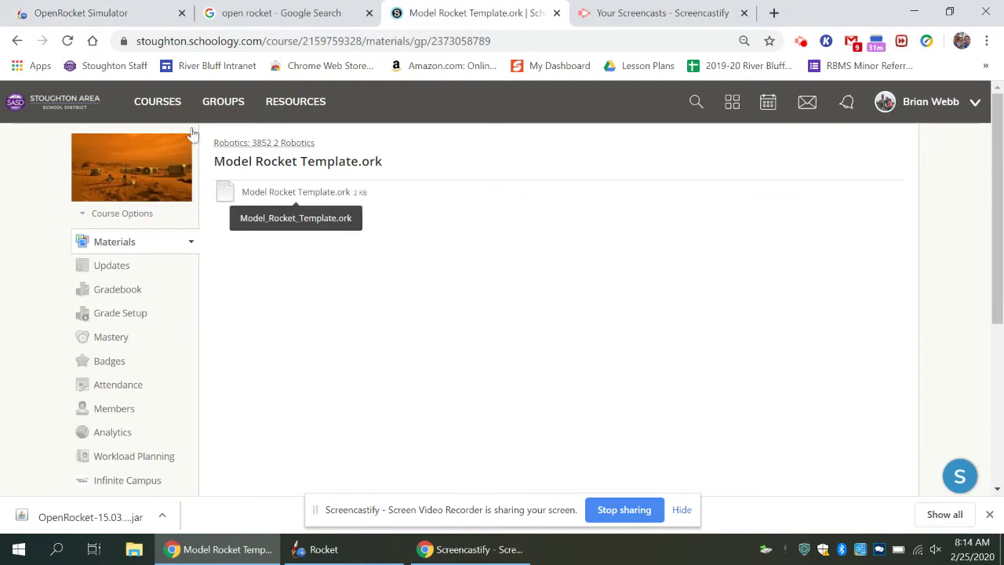
pyautogui.click(166, 105)
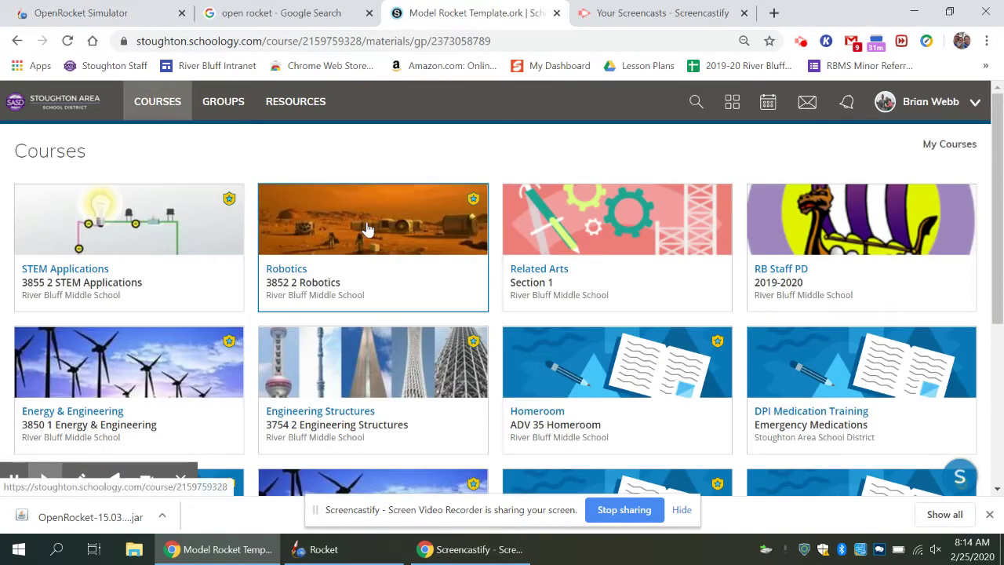
pyautogui.click(367, 228)
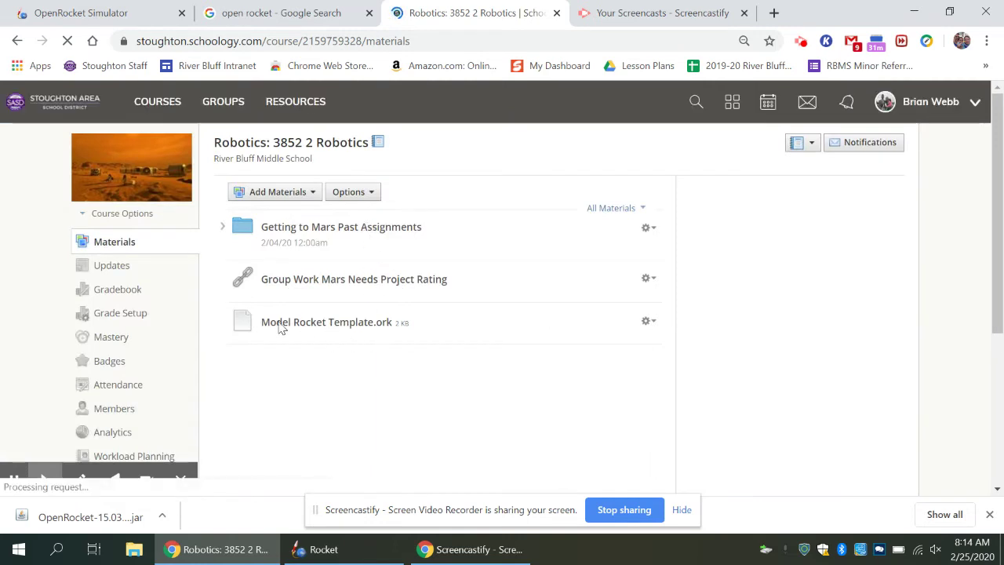
pyautogui.click(335, 323)
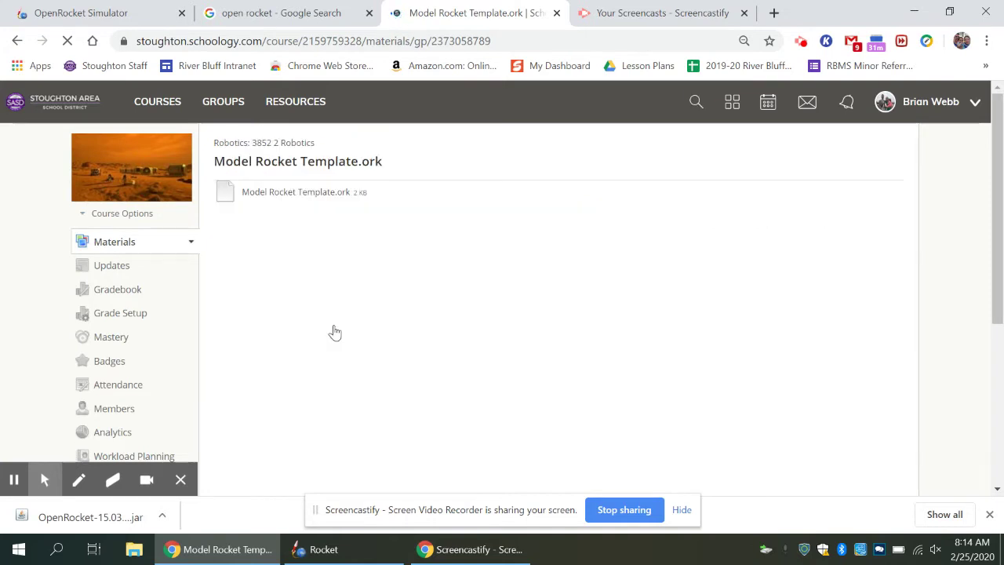
pyautogui.click(330, 196)
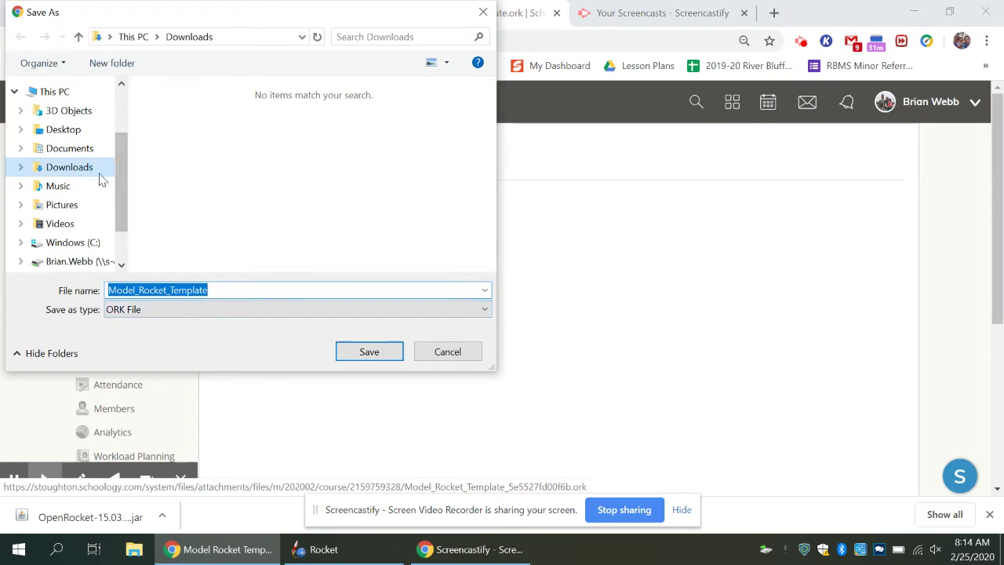
pyautogui.click(370, 352)
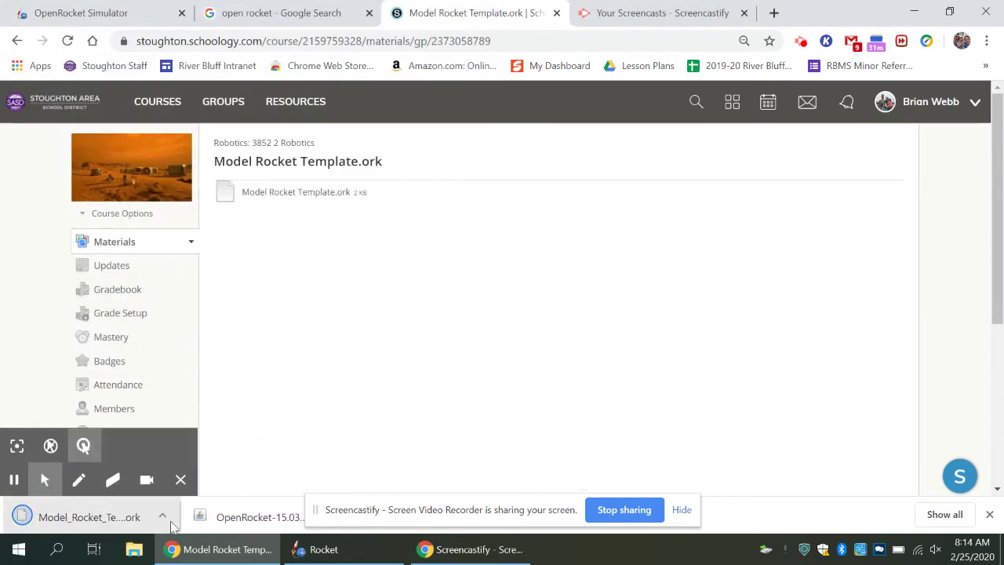
# Switch to OpenRocket, maximize it and open Model_Rocket_Template.ork from the Downloads folder.
pyautogui.moveTo(329, 551)
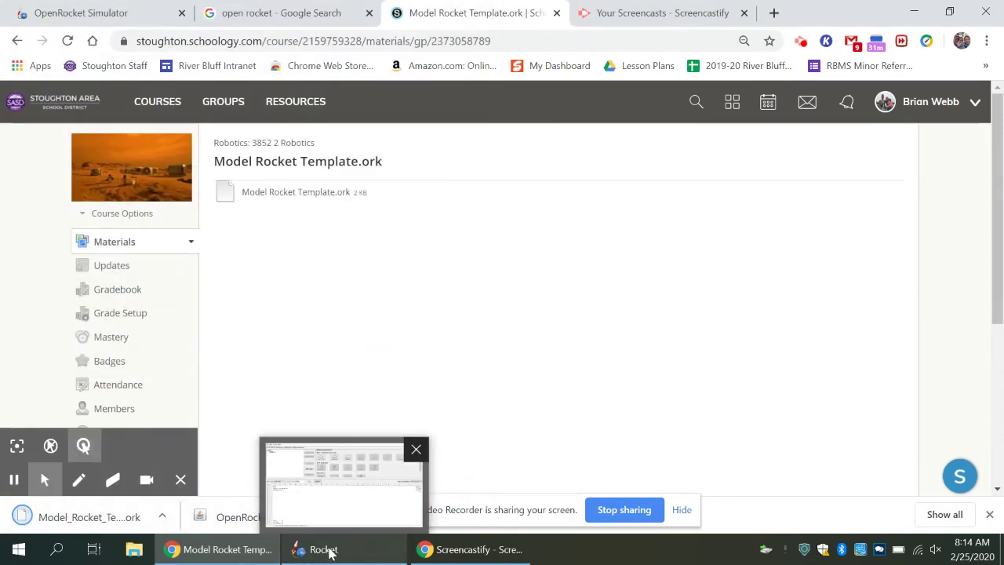
pyautogui.click(329, 551)
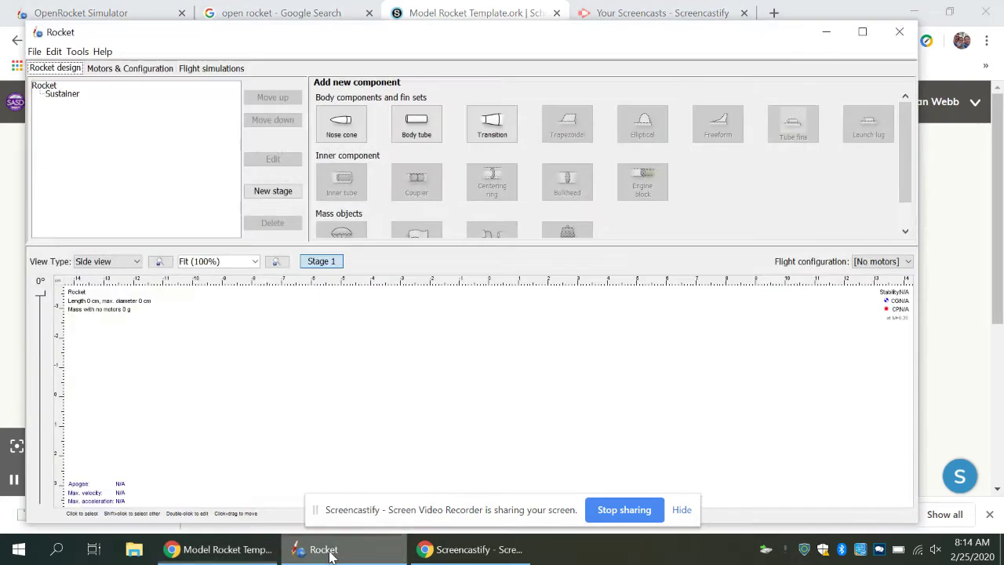
pyautogui.click(863, 33)
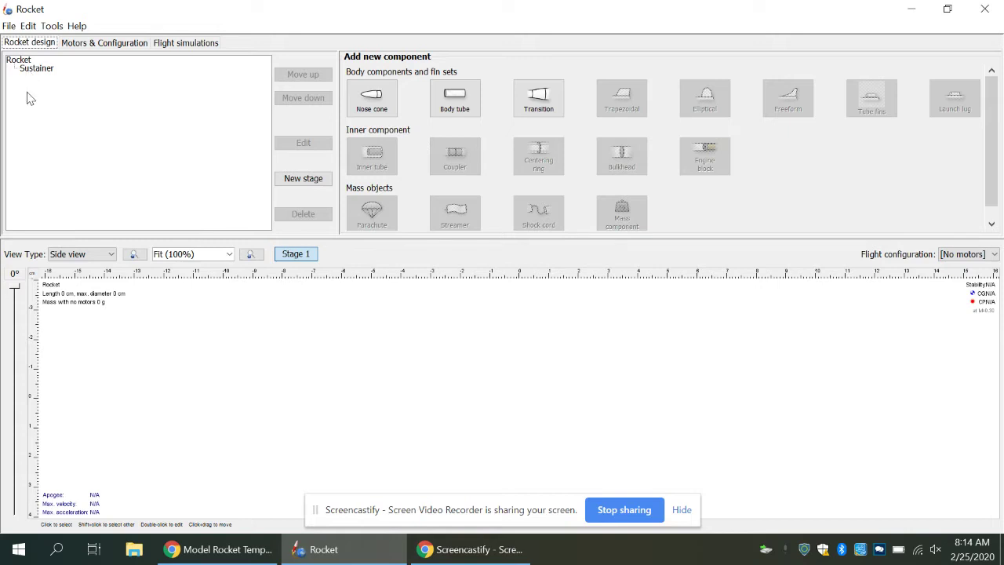
pyautogui.click(9, 27)
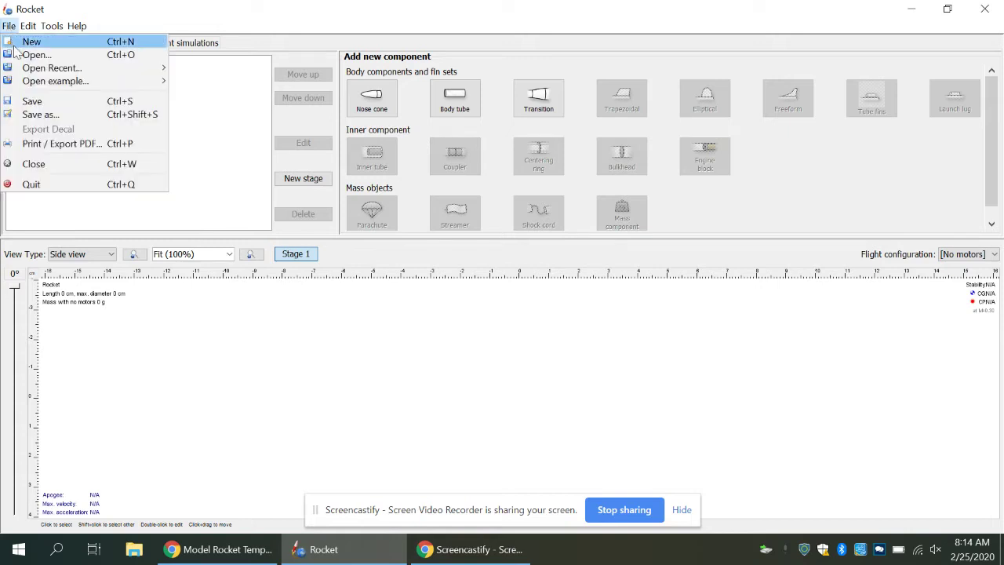
pyautogui.click(35, 56)
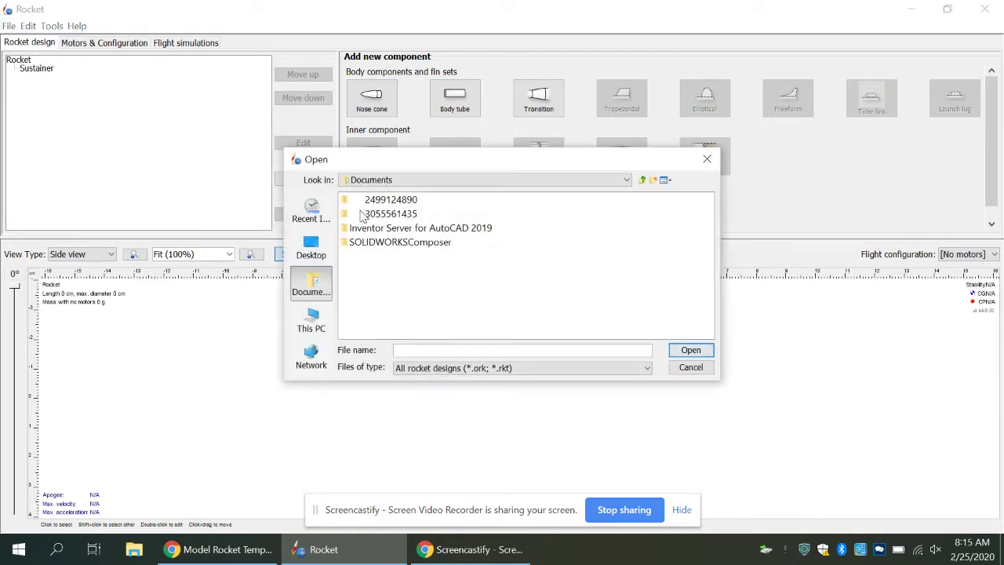
pyautogui.click(312, 324)
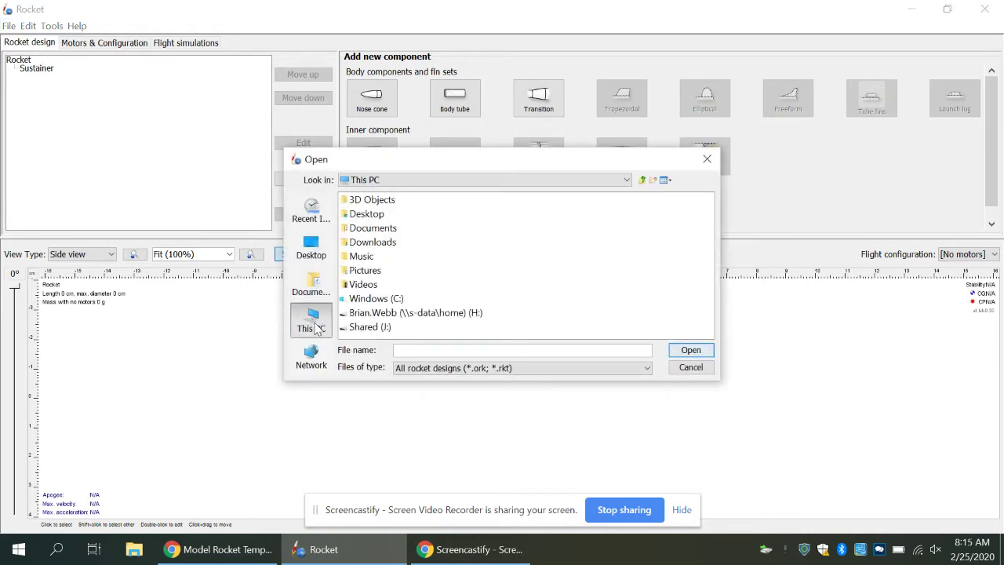
pyautogui.doubleClick(384, 243)
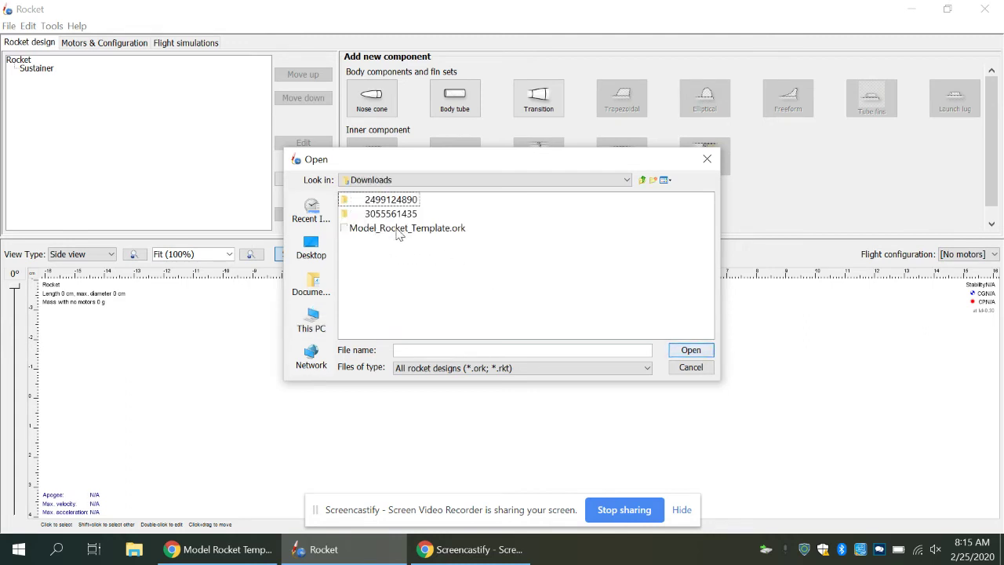
pyautogui.doubleClick(427, 233)
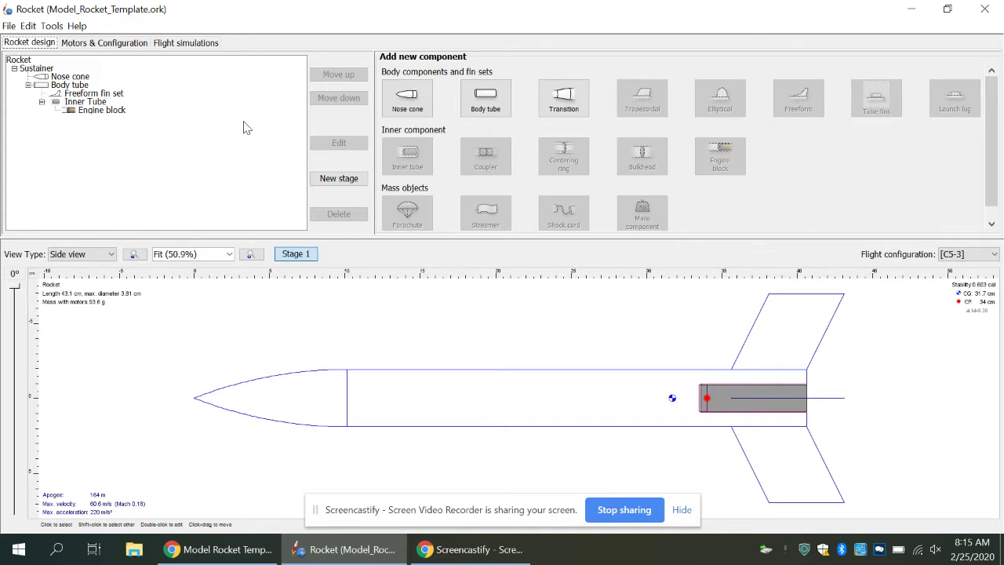
# Examine the template's existing flight simulations and the configuration settings of its nose cone and freeform fin set.
pyautogui.click(200, 45)
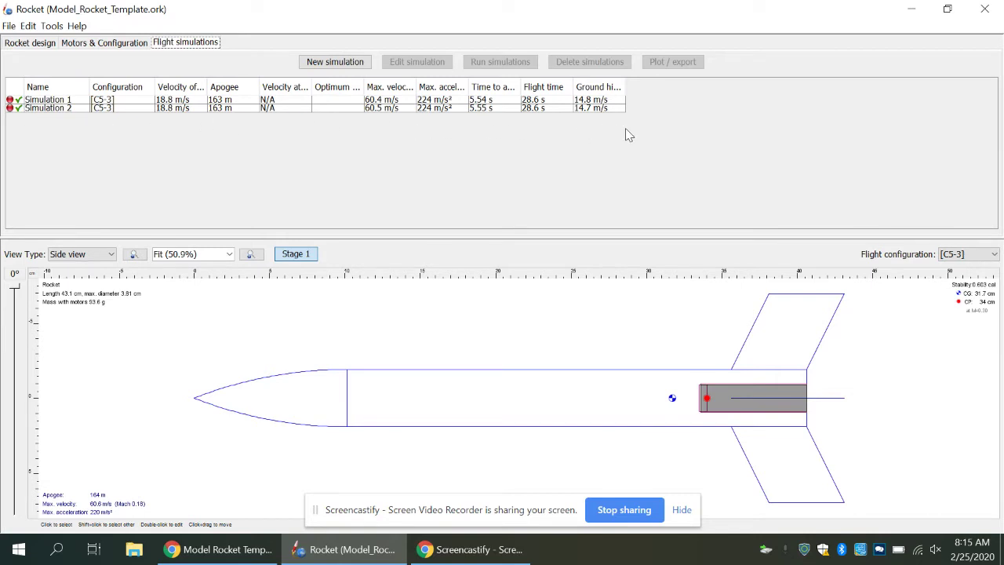
pyautogui.click(32, 46)
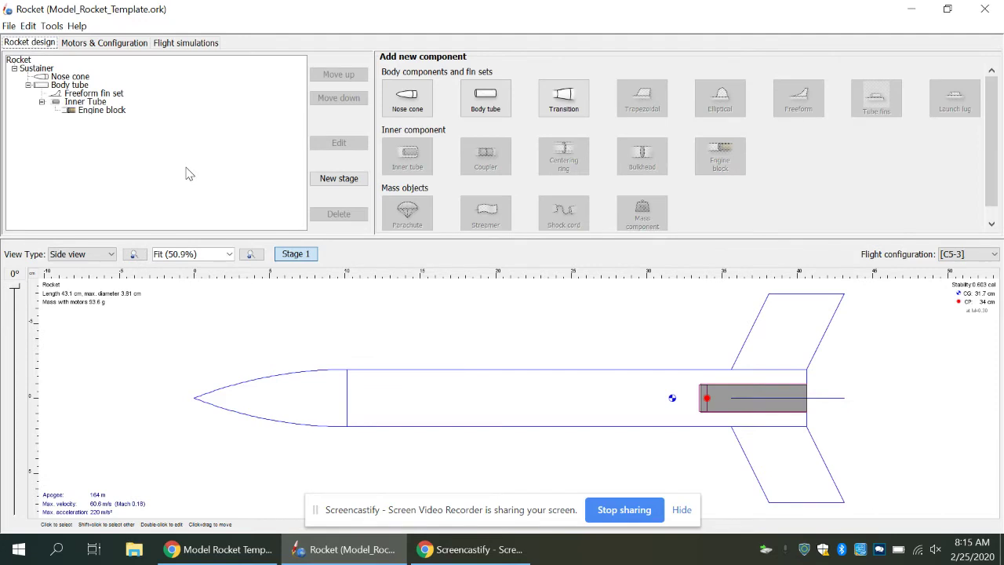
pyautogui.doubleClick(273, 383)
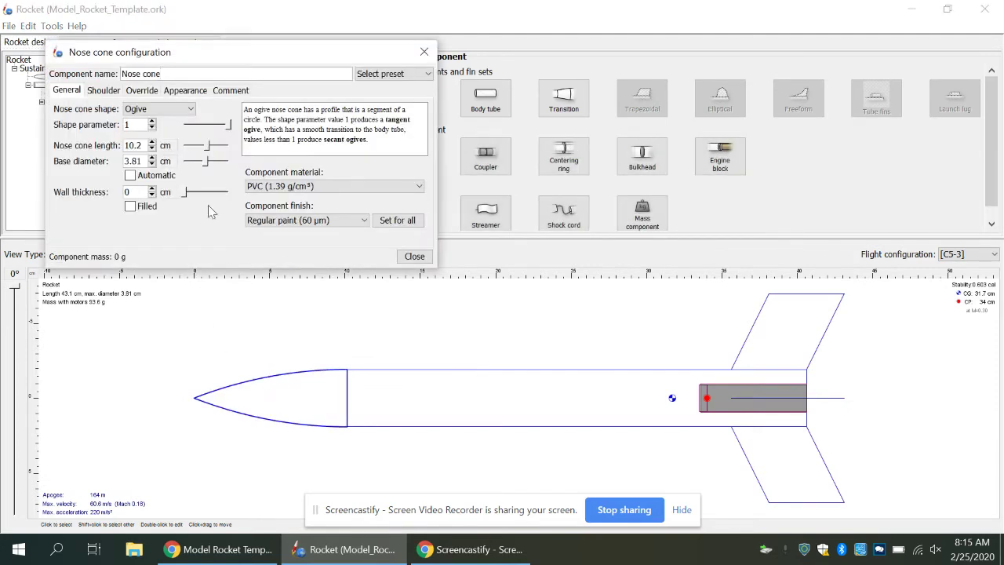
pyautogui.doubleClick(816, 328)
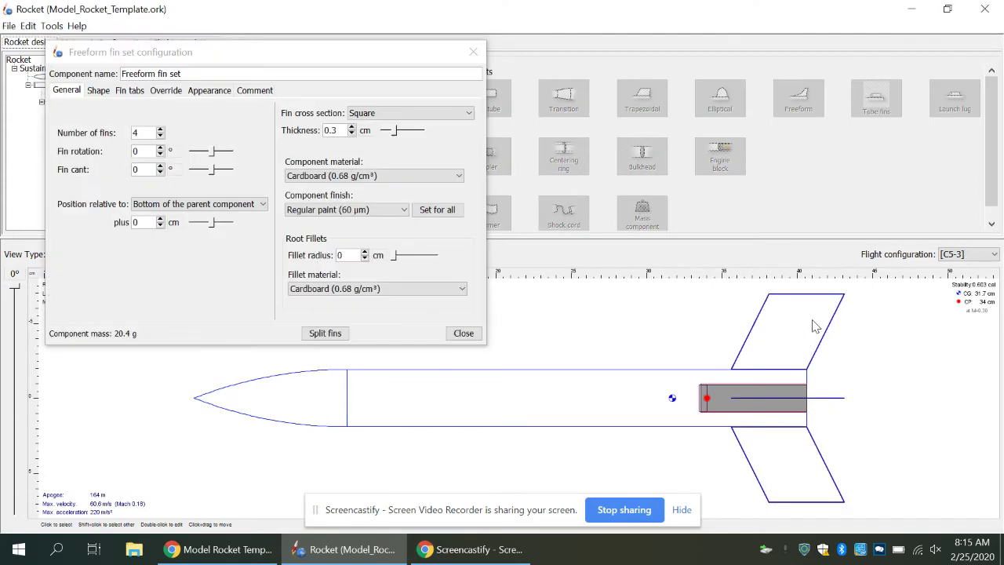
pyautogui.doubleClick(283, 402)
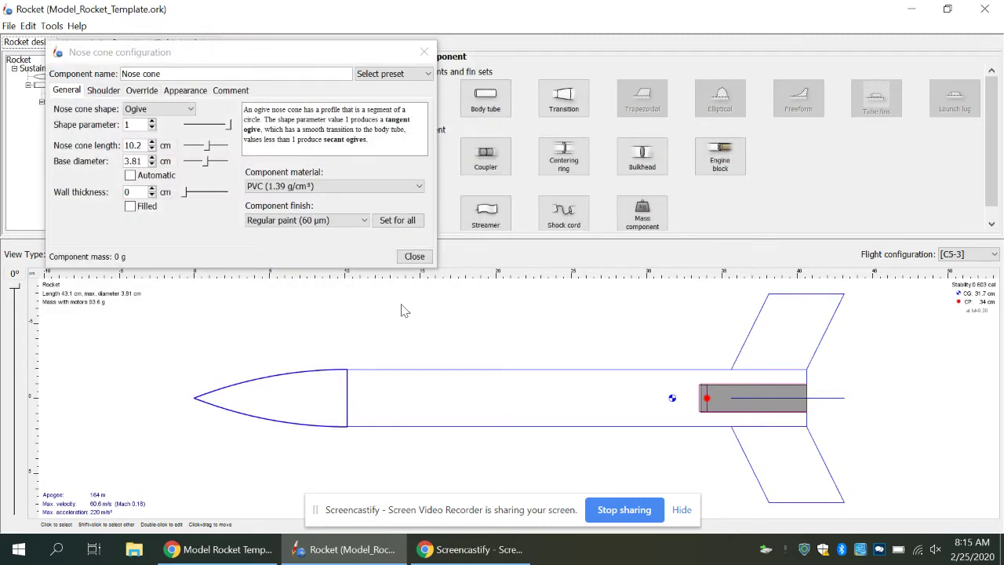
pyautogui.click(414, 257)
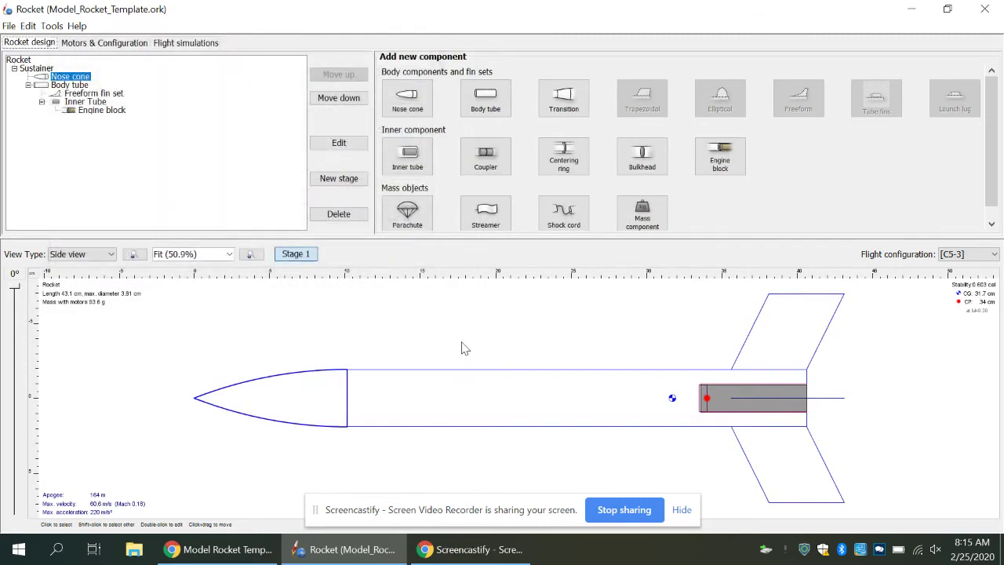
# Reshape the freeform fin profile from the origin through points at about (4.12, 2.97), (8.53, 4.22), (8.82, 3.69) and (6.83, 0) cm.
pyautogui.doubleClick(775, 325)
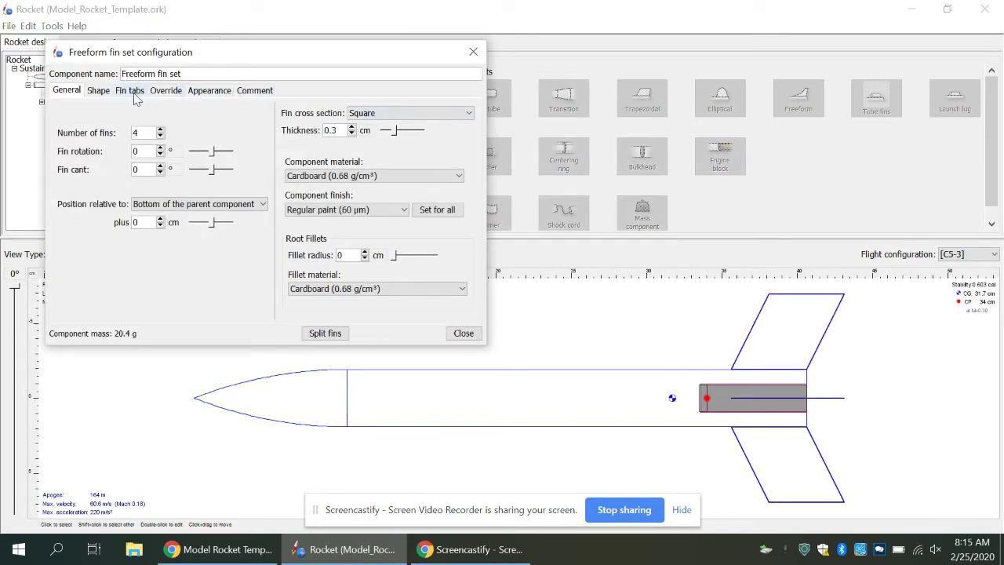
pyautogui.click(104, 94)
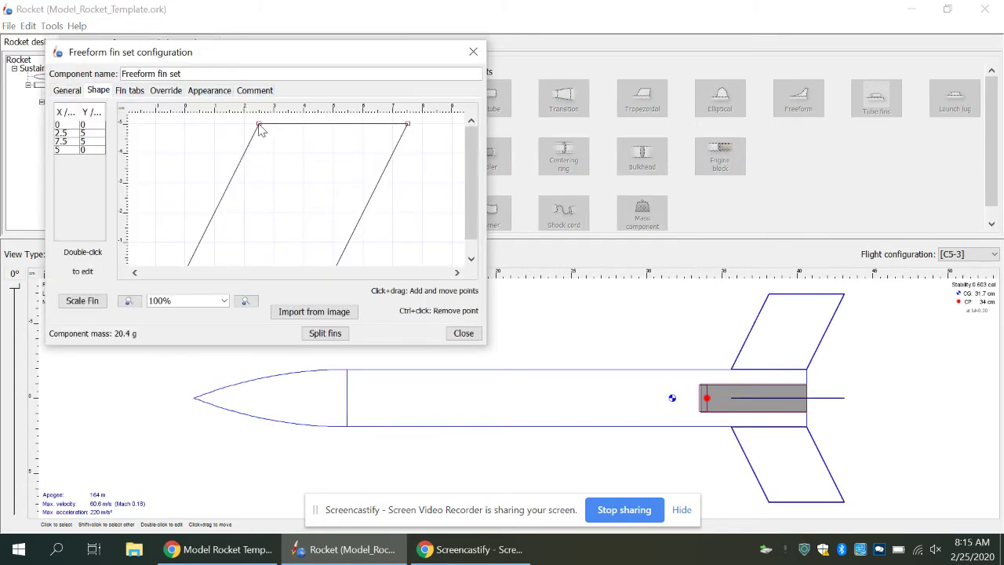
pyautogui.moveTo(259, 125); pyautogui.dragTo(254, 188)
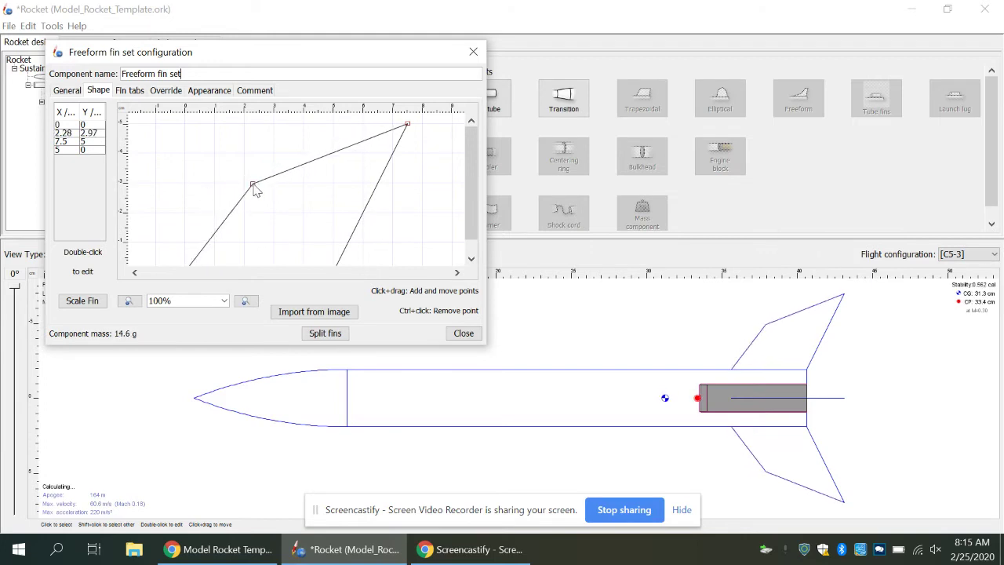
pyautogui.moveTo(469, 210); pyautogui.dragTo(467, 224)
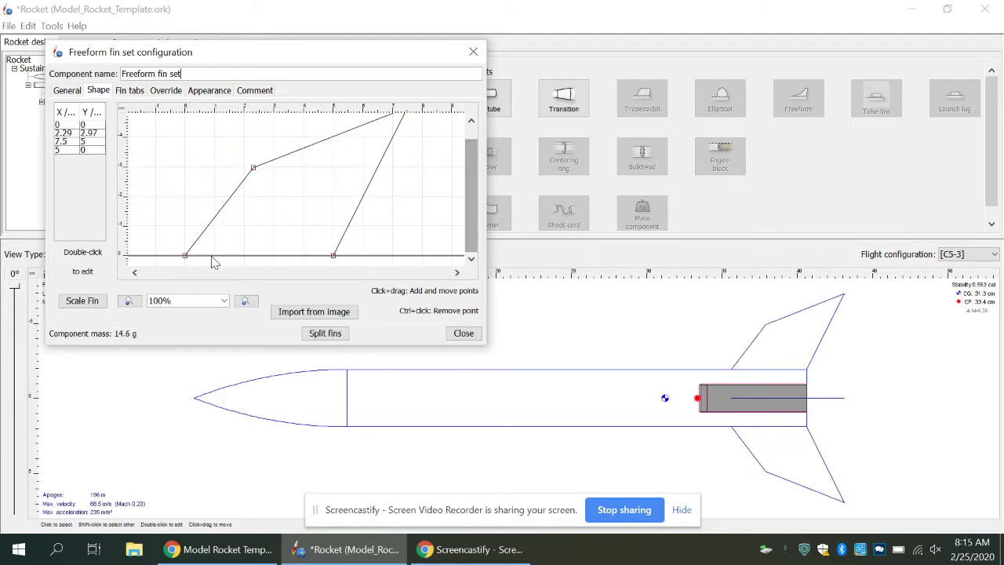
pyautogui.moveTo(184, 256); pyautogui.dragTo(158, 259)
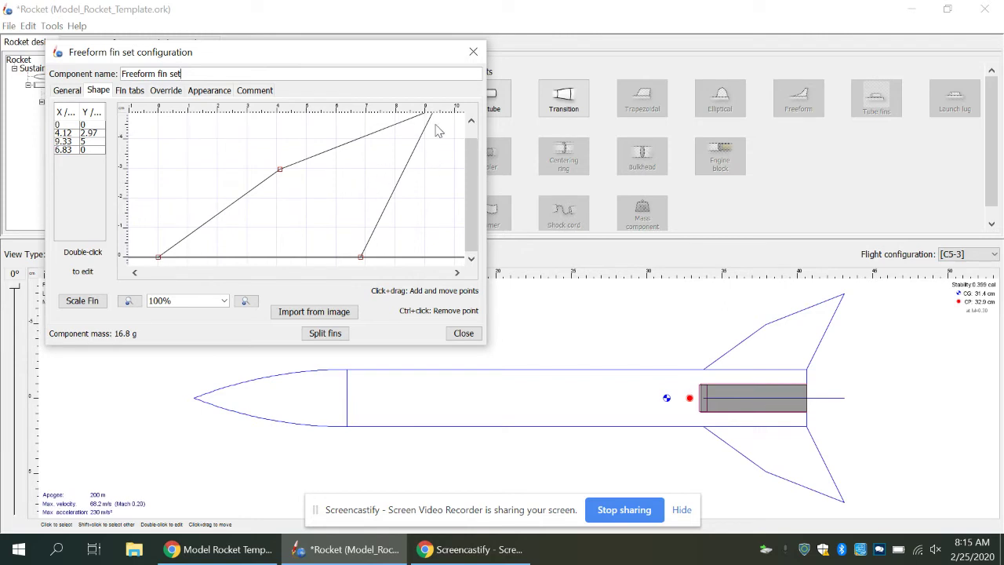
pyautogui.moveTo(439, 123)
pyautogui.mouseDown()
pyautogui.moveTo(411, 142)
pyautogui.moveTo(431, 142)
pyautogui.moveTo(427, 150)
pyautogui.mouseUp()
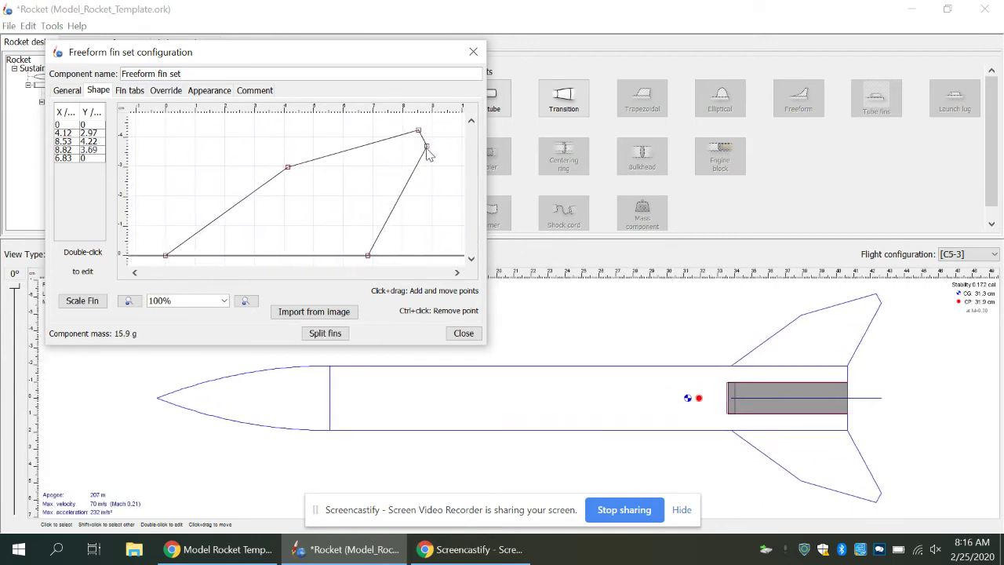
pyautogui.click(462, 333)
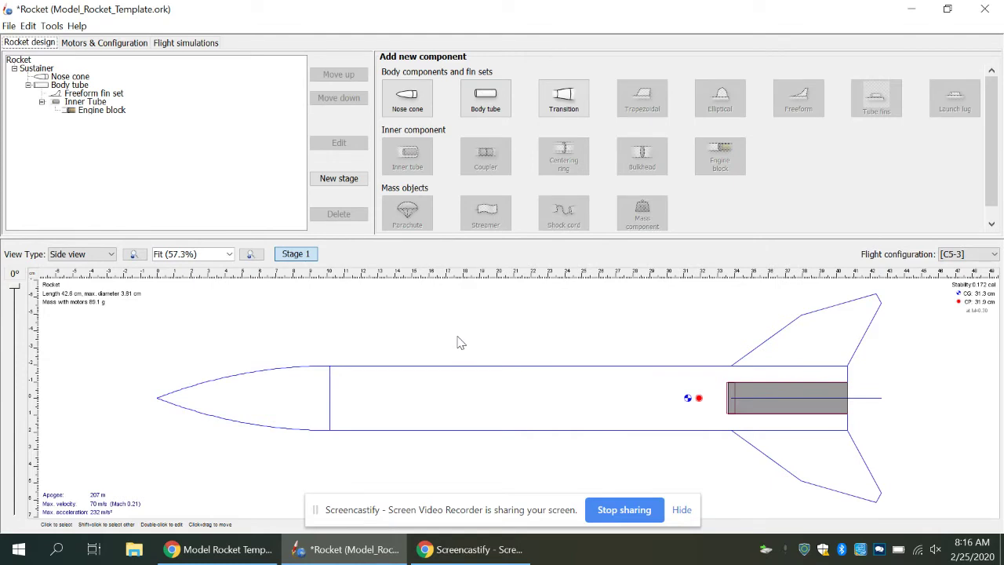
# Create a new flight simulation with the C5-3 configuration, run it and plot its vertical motion vs. time.
pyautogui.click(192, 45)
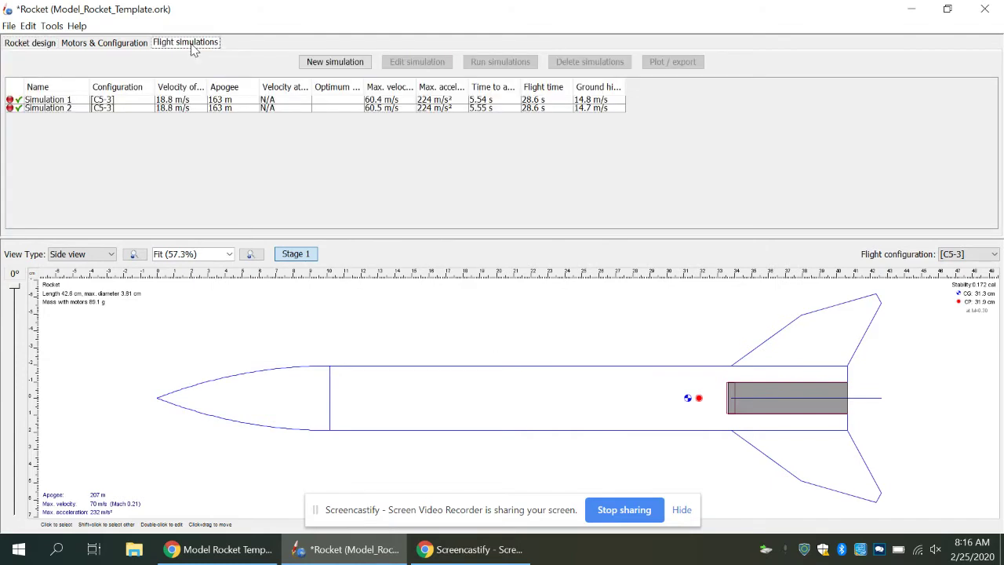
pyautogui.click(308, 62)
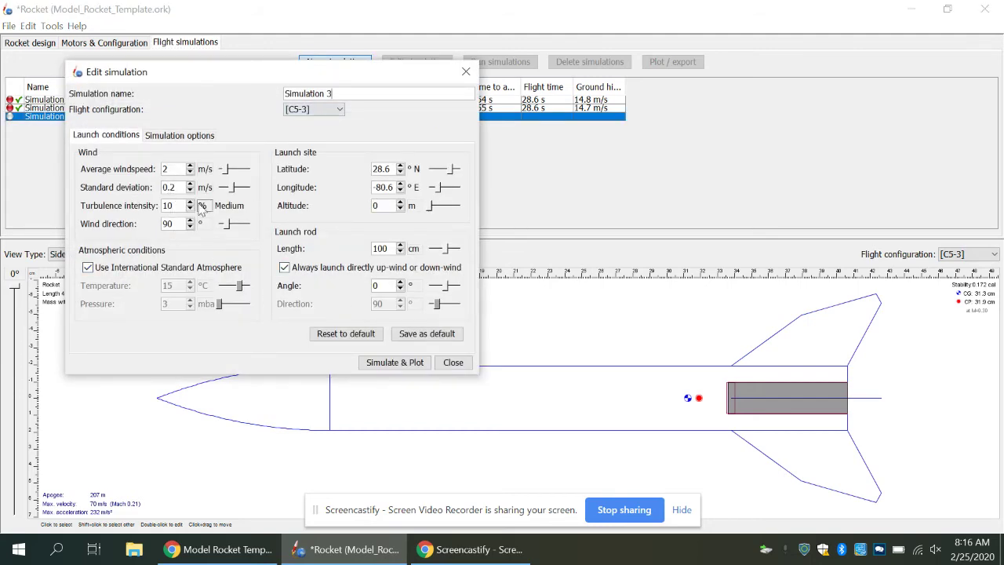
pyautogui.click(382, 366)
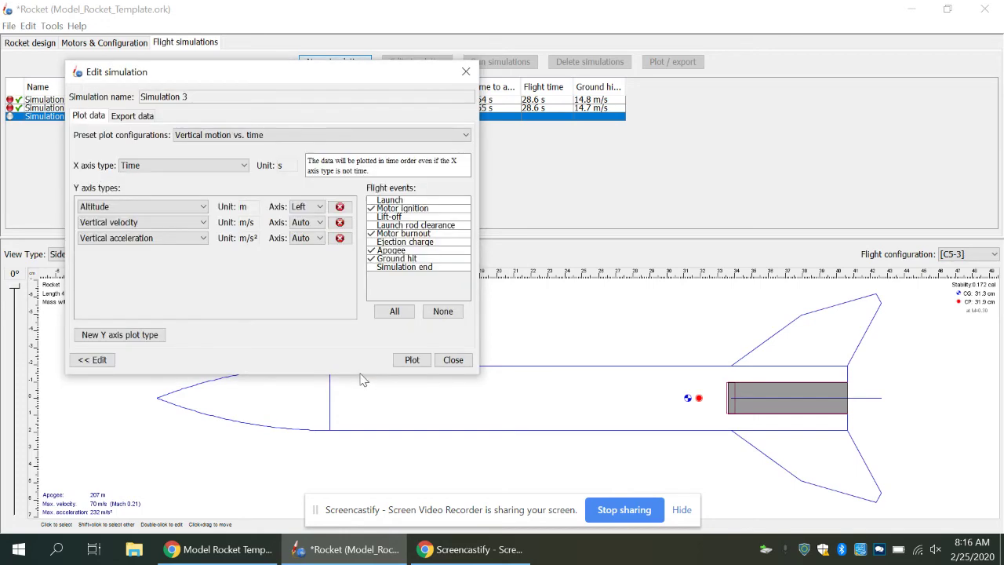
pyautogui.click(406, 361)
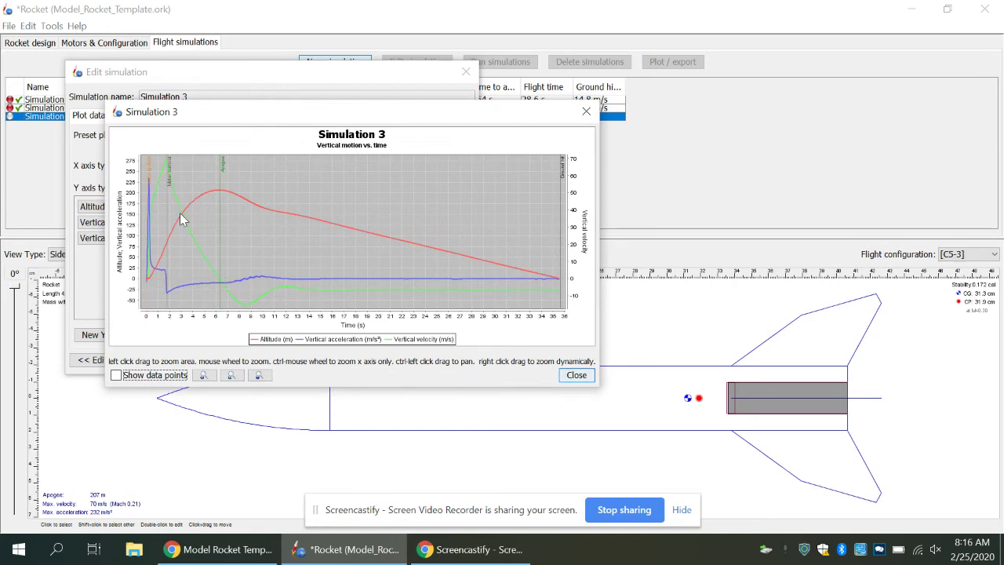
pyautogui.click(579, 376)
pyautogui.click(455, 357)
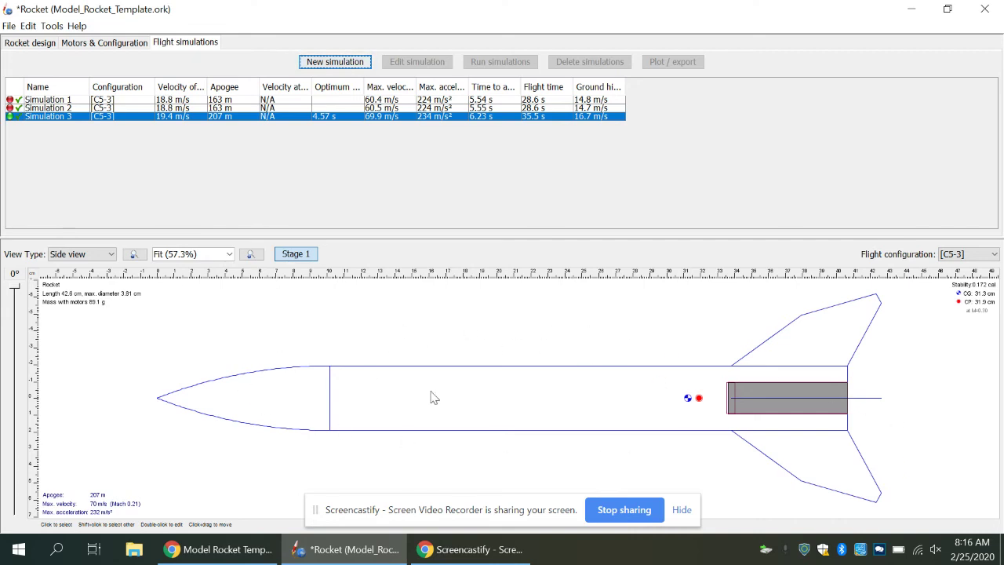
pyautogui.click(10, 27)
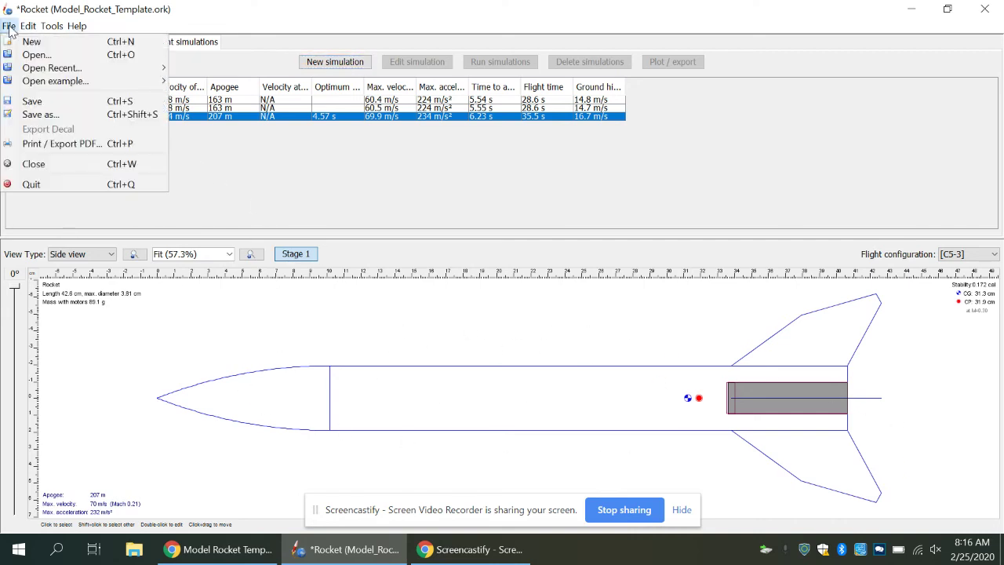
pyautogui.click(31, 101)
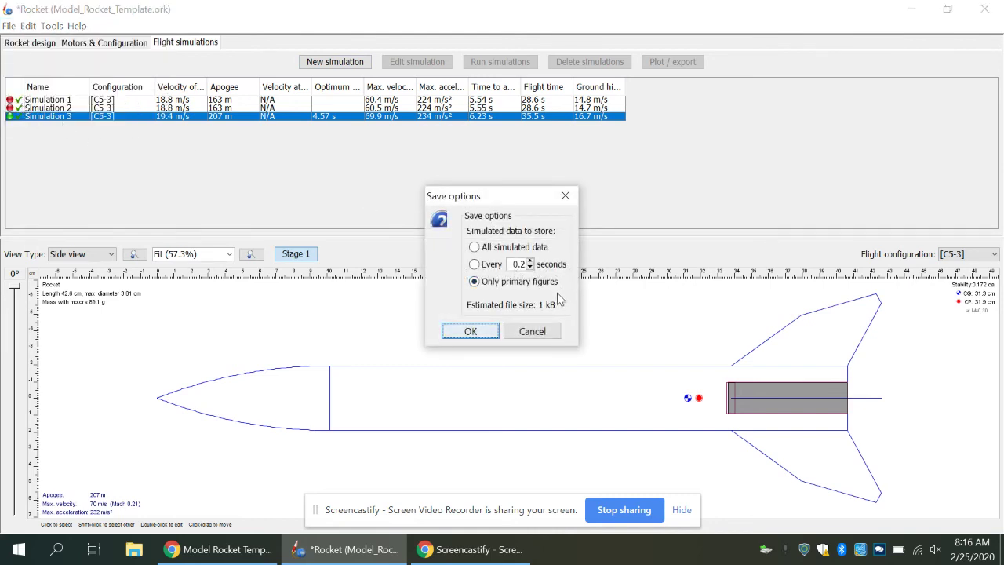
pyautogui.click(532, 330)
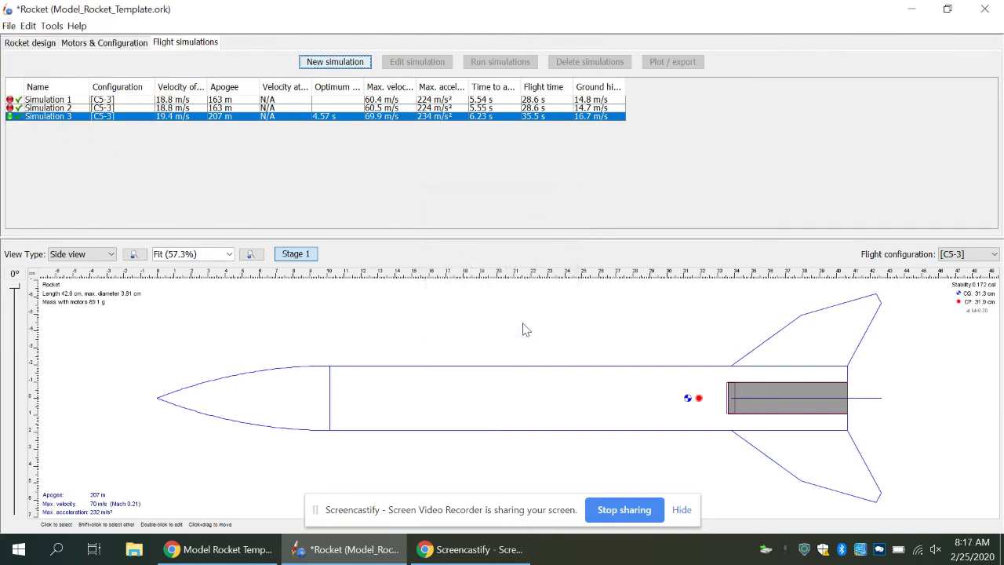
# Return to the rocket design view and save the design, storing only primary figures of the simulated data.
pyautogui.click(32, 46)
pyautogui.click(8, 25)
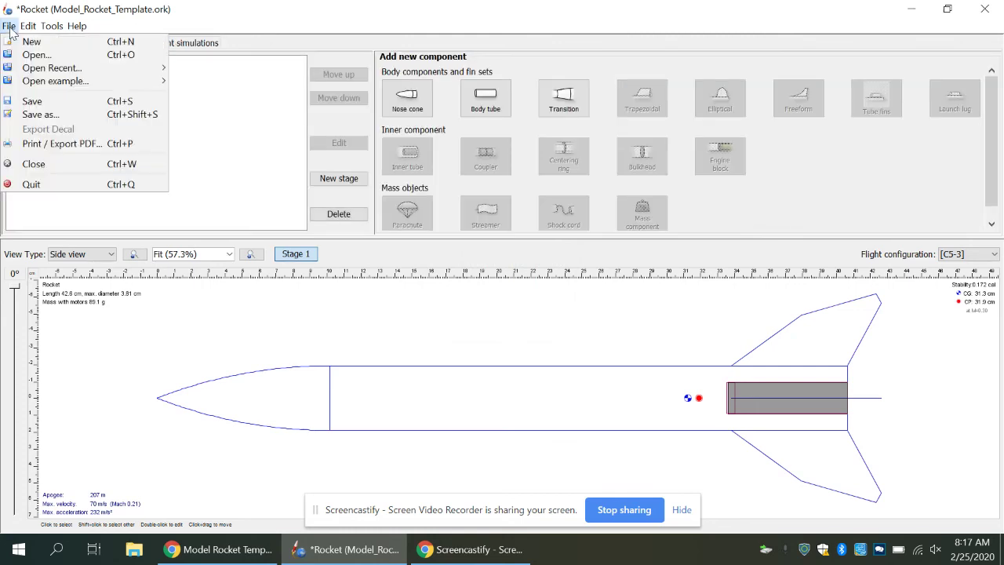
pyautogui.click(28, 99)
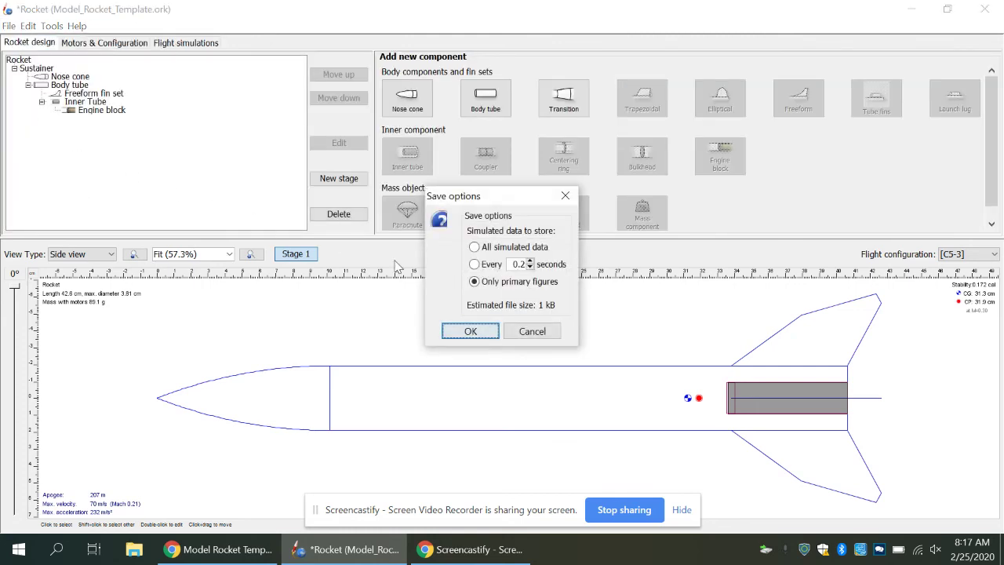
pyautogui.click(471, 331)
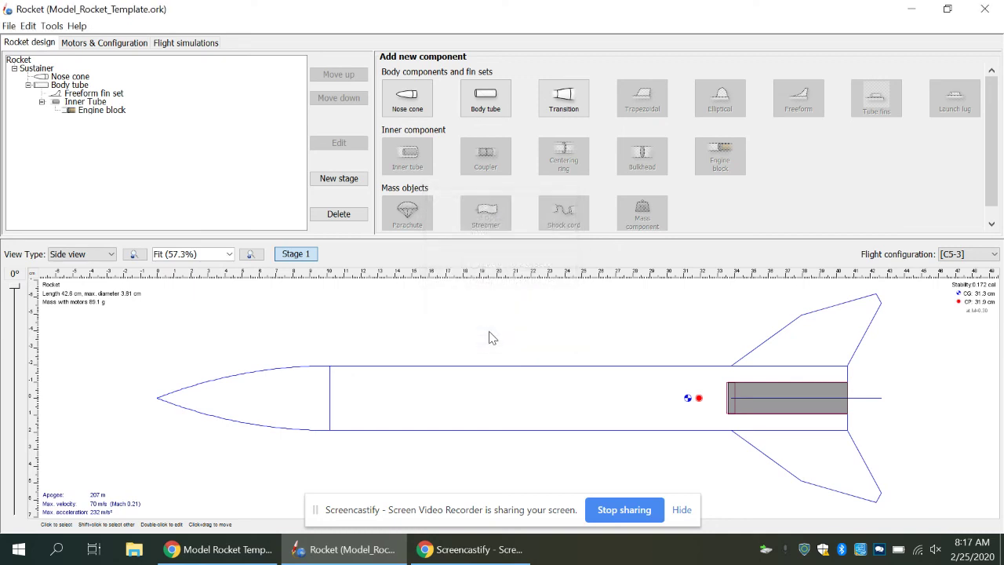
pyautogui.click(10, 28)
pyautogui.press('Escape')
pyautogui.hotkey('ctrl', 'shift', 's')
pyautogui.click(315, 318)
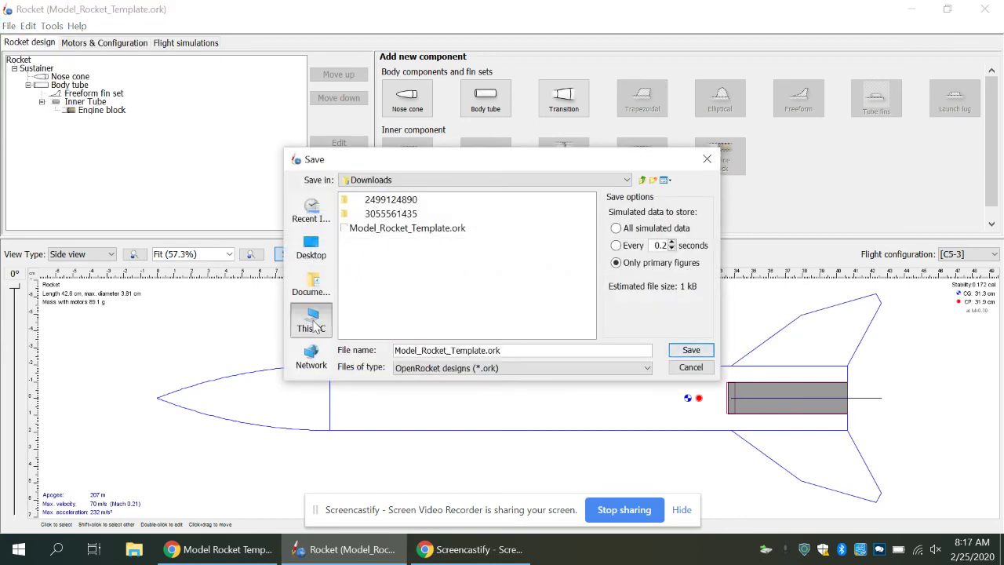
pyautogui.click(424, 315)
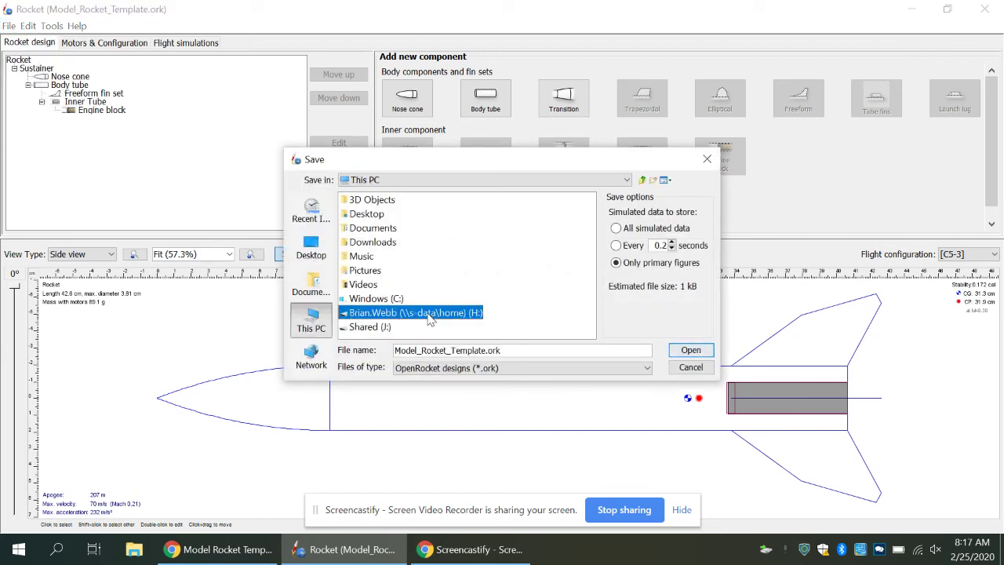
pyautogui.click(704, 373)
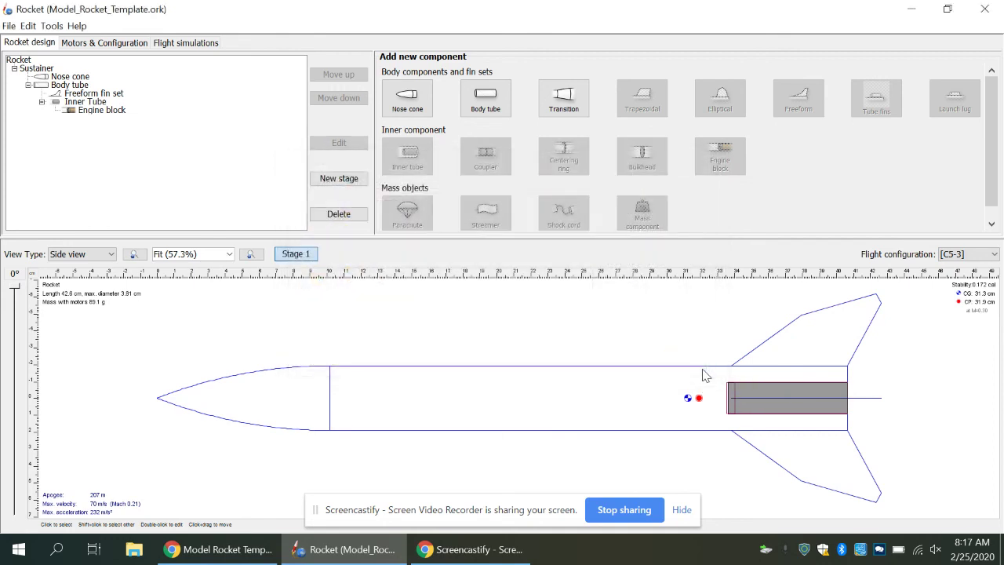